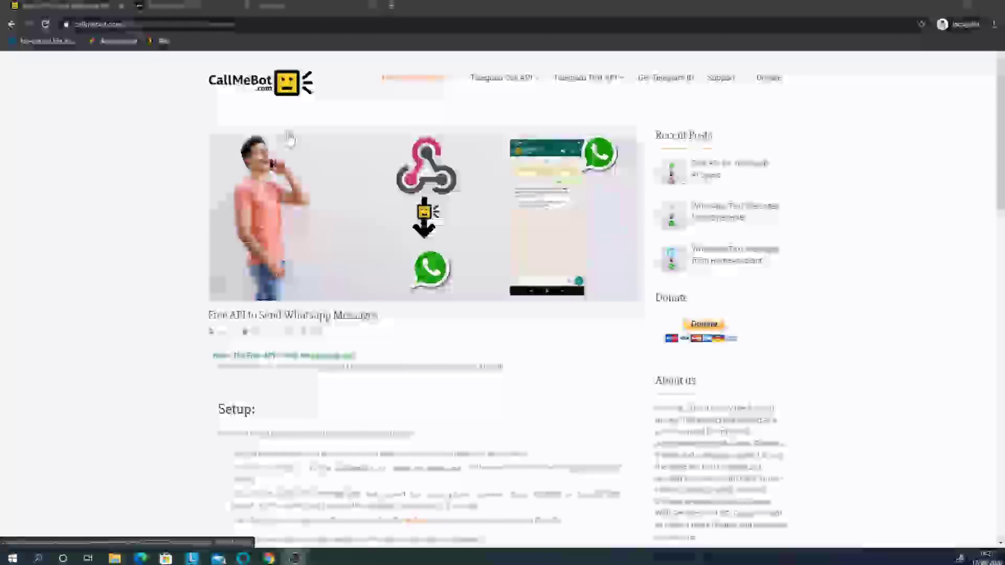
Send CallMeBot's number 'I allow callmebot to send me messages' from the wa.link chat
scroll(290, 139, "down", 3)
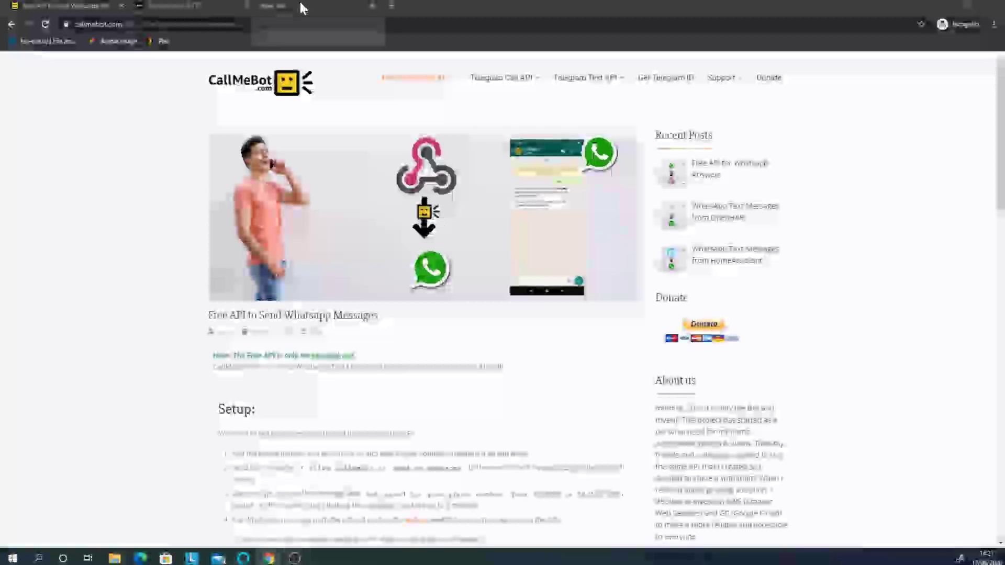
left_click(303, 5)
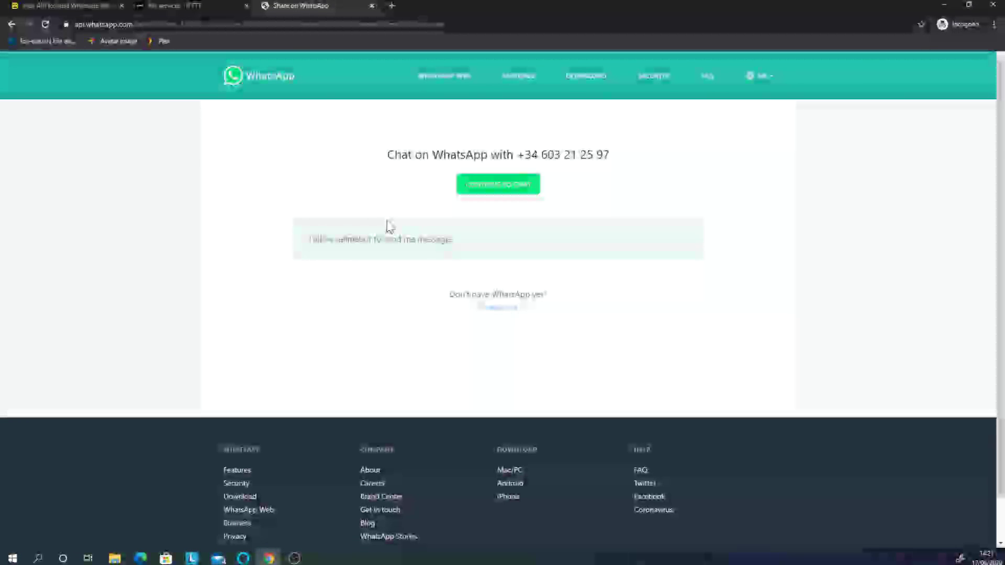
left_click(478, 187)
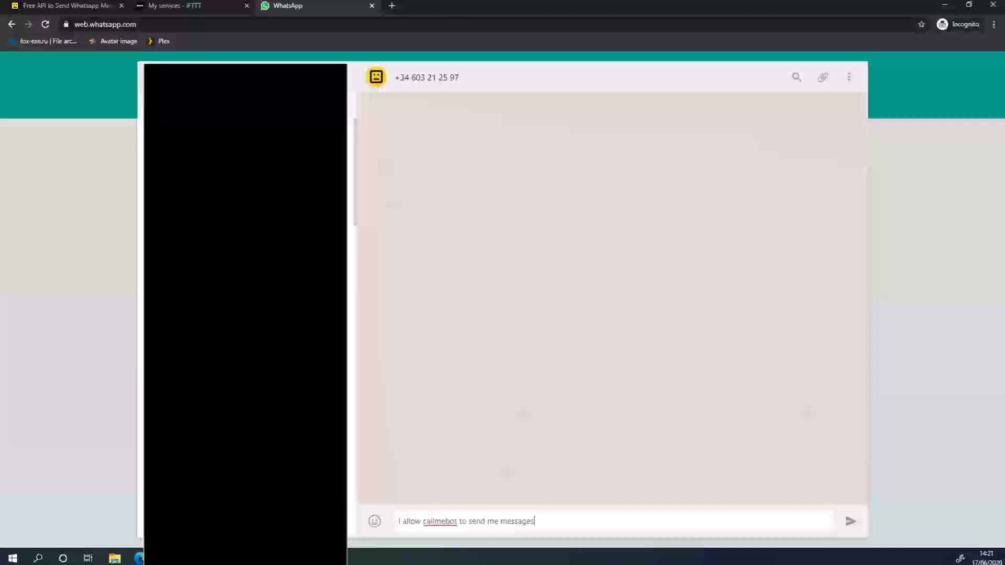
key("Return")
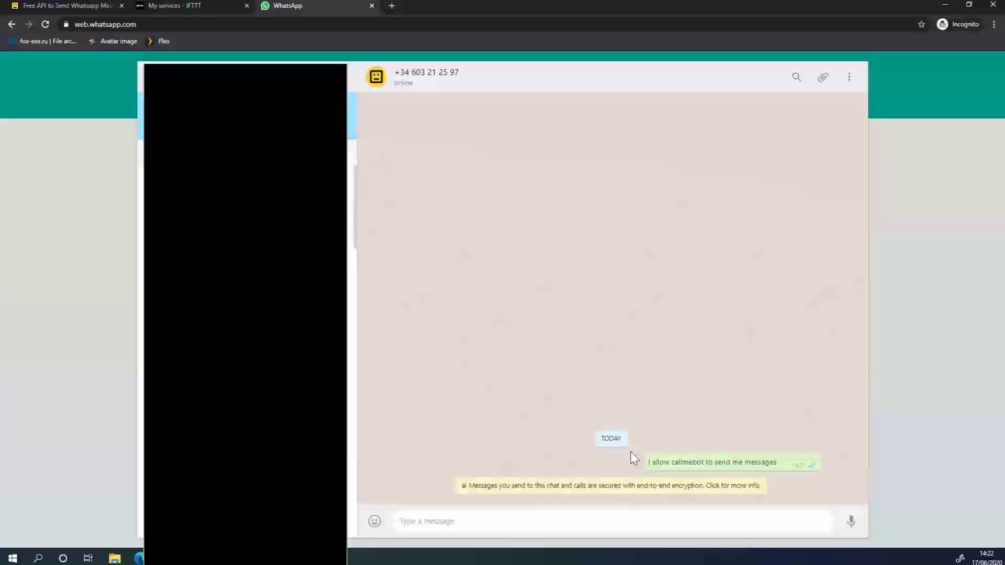
Use the CallMeBot API test URL to queue 'This is a test', then load IFTTT's home page
left_click(51, 4)
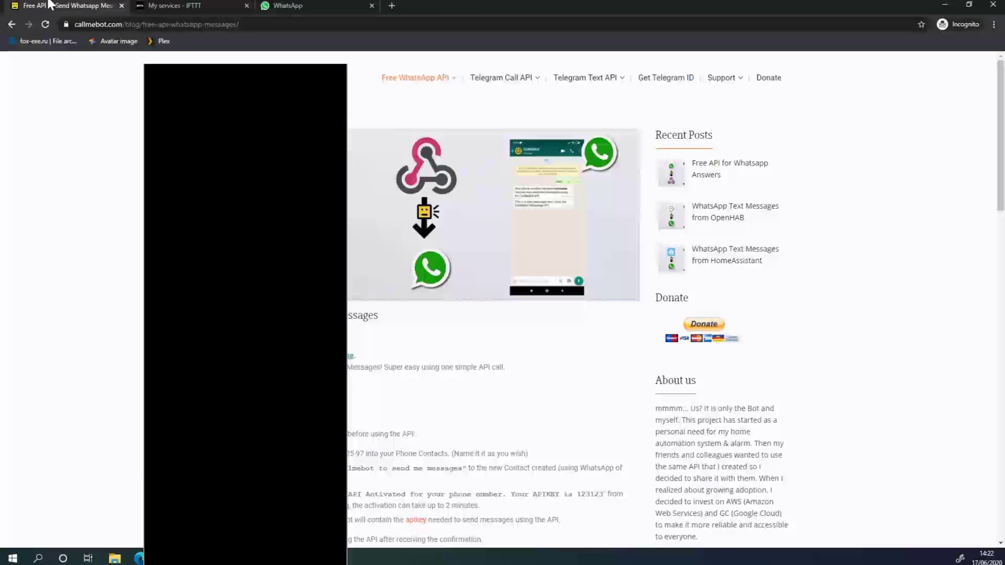
scroll(352, 336, "down", 3)
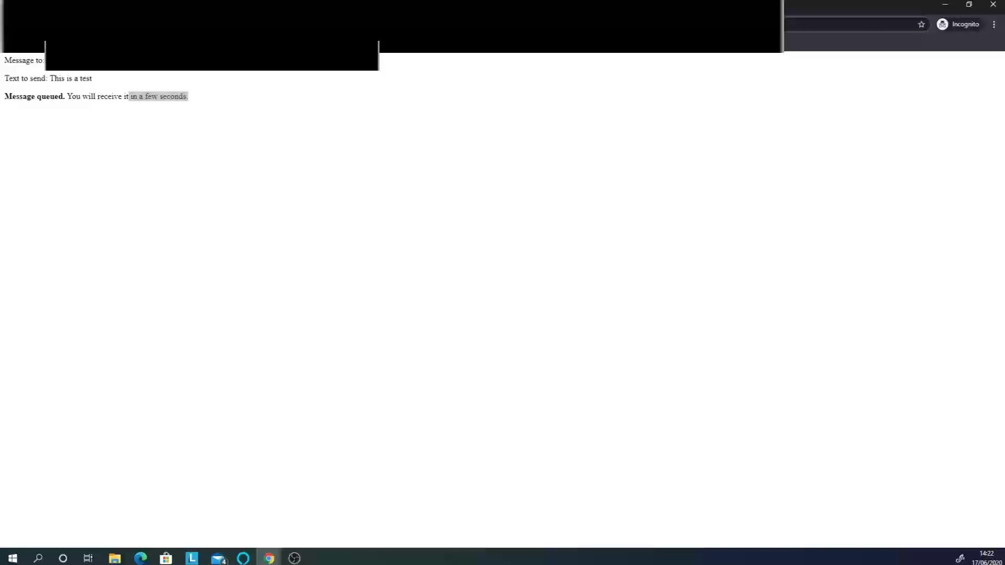
key("Return")
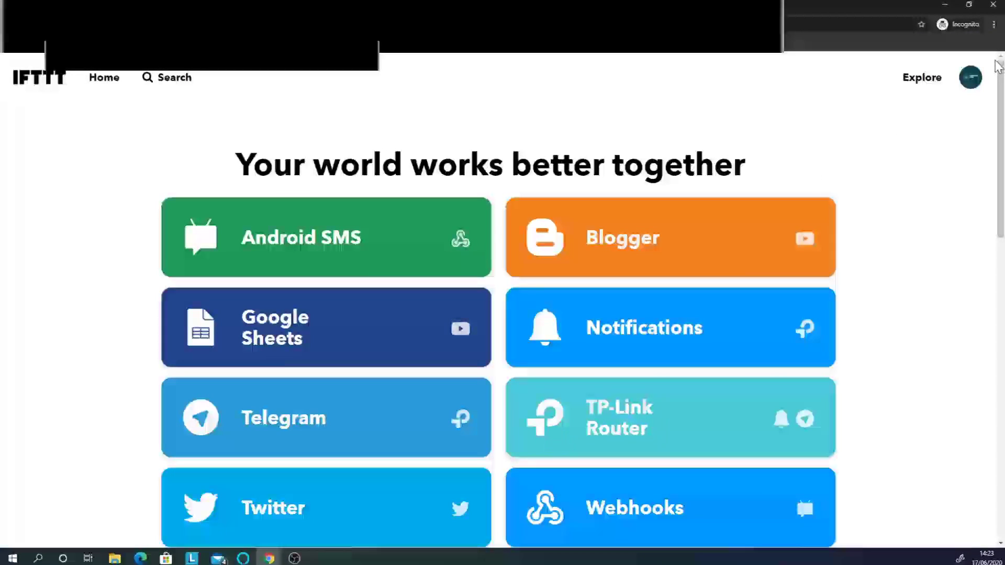
Create a new applet with YouTube's 'New liked video' as the trigger
left_click(973, 78)
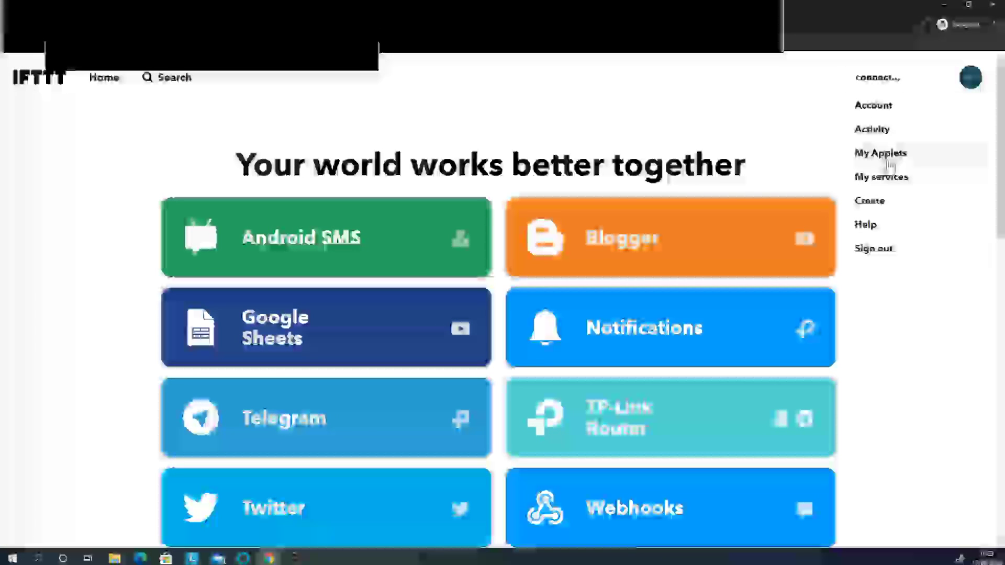
left_click(892, 200)
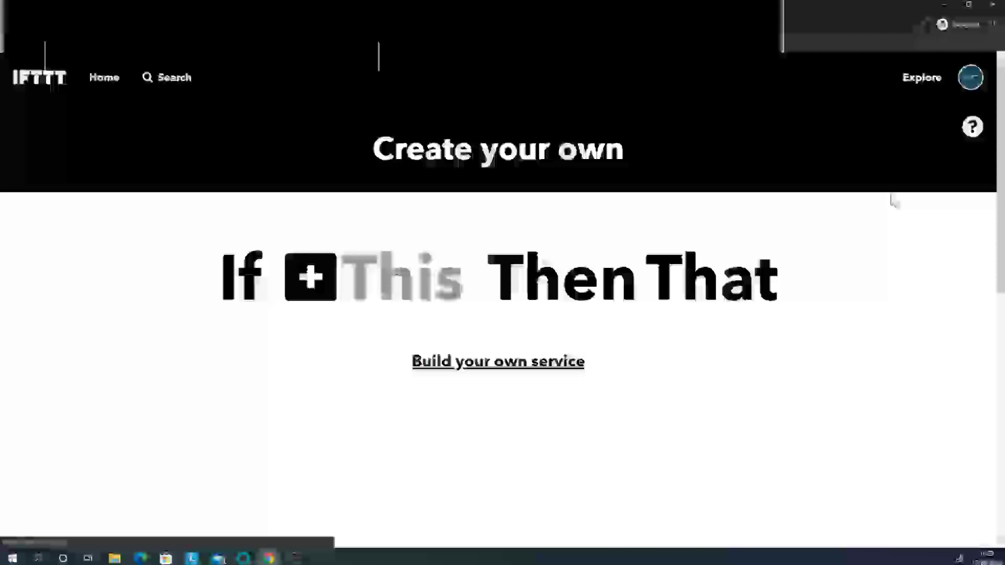
left_click(454, 283)
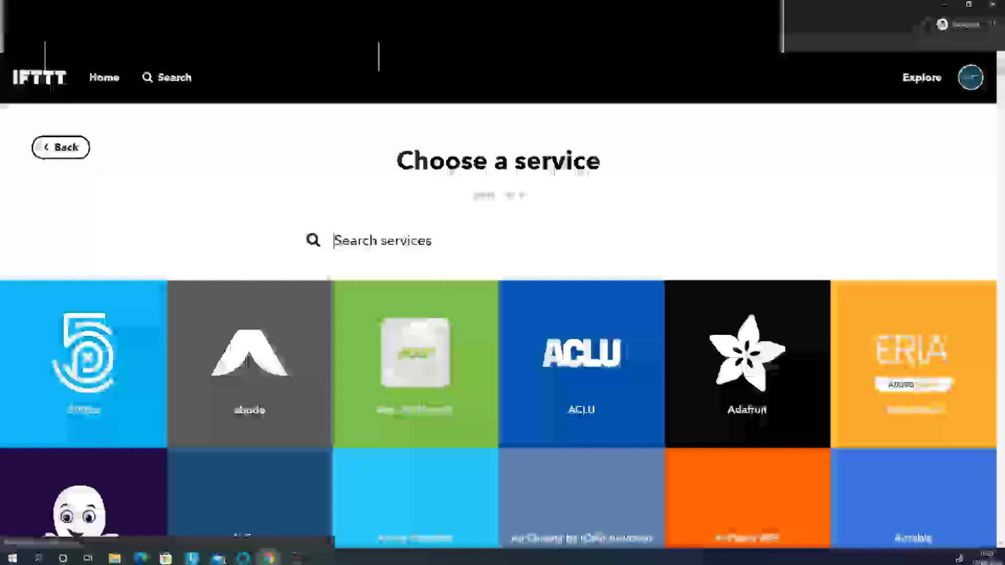
left_click(338, 243)
type("yout")
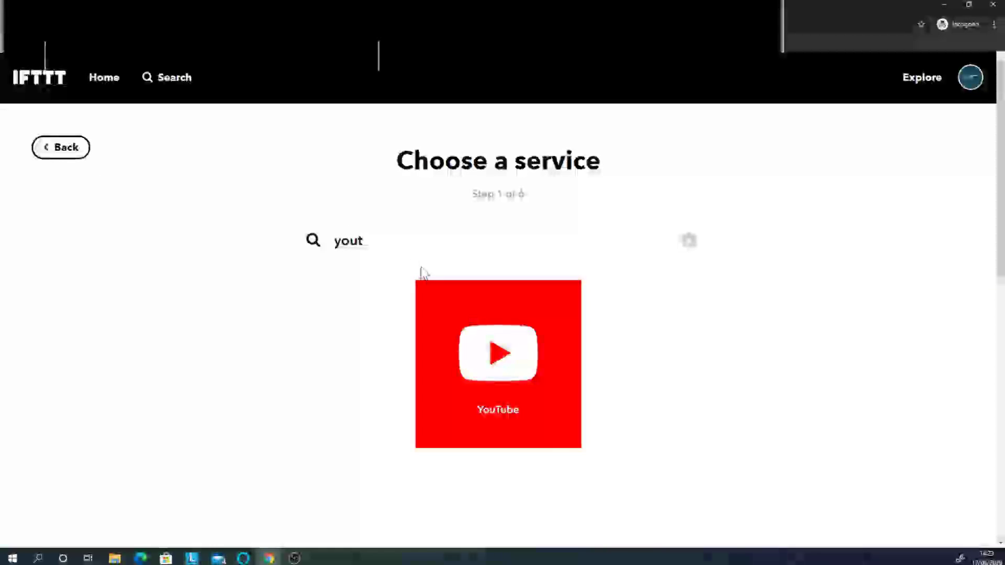
left_click(474, 345)
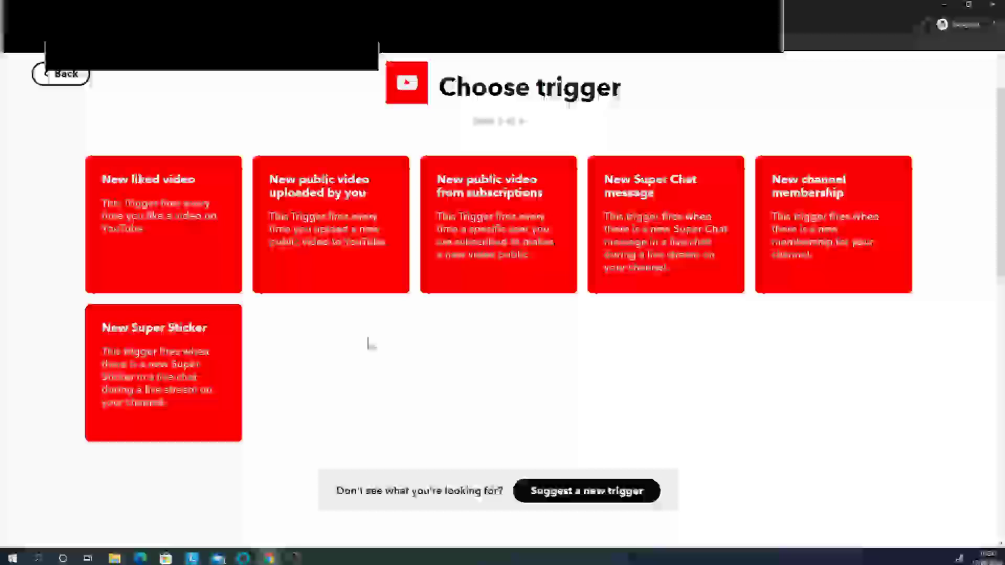
left_click(194, 247)
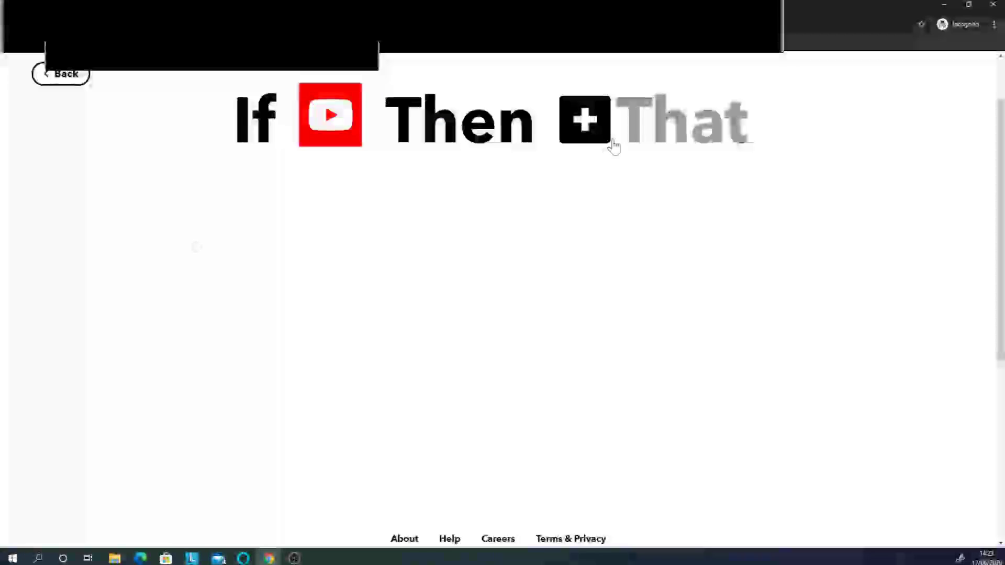
Set the applet's action to Webhooks 'Make a web request'
left_click(645, 142)
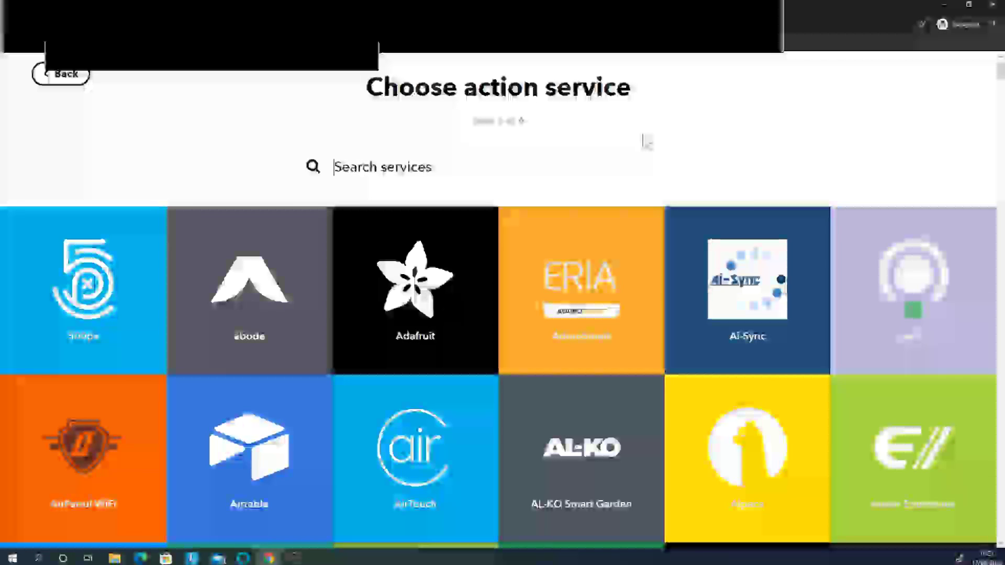
type("web")
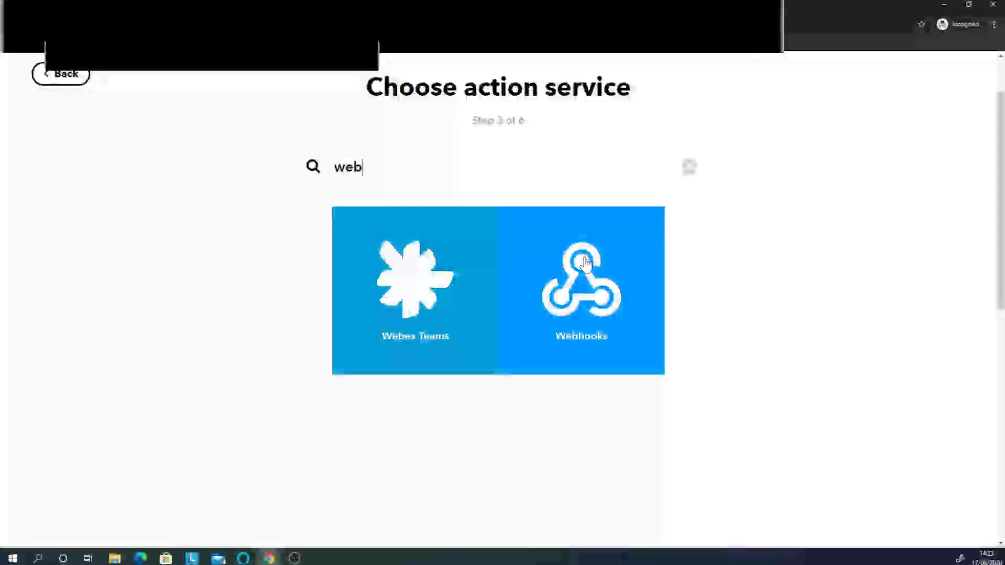
left_click(589, 297)
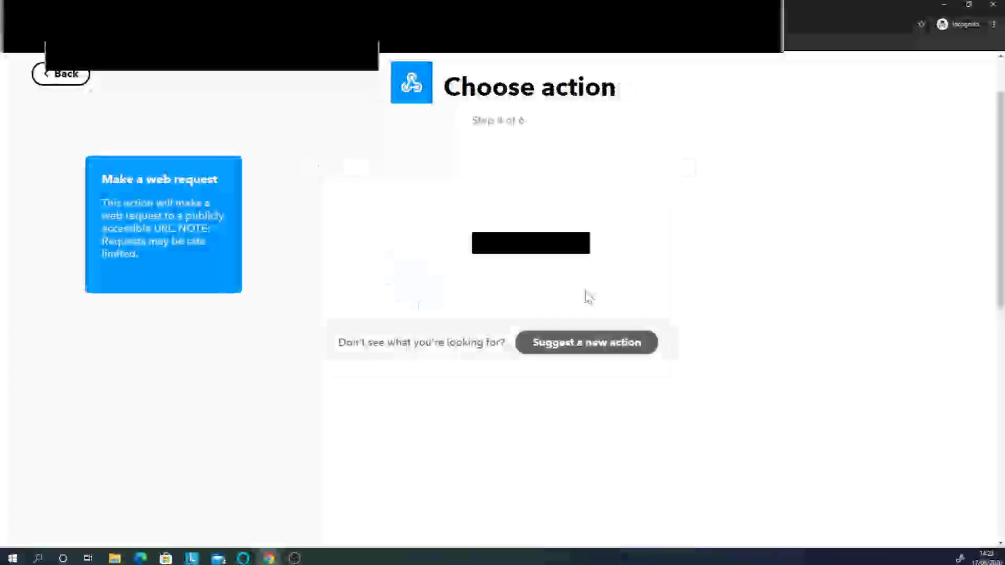
left_click(152, 239)
Paste the CallMeBot API URL and replace 'This+is+a+test' after text= with the Title ingredient
left_click(419, 207)
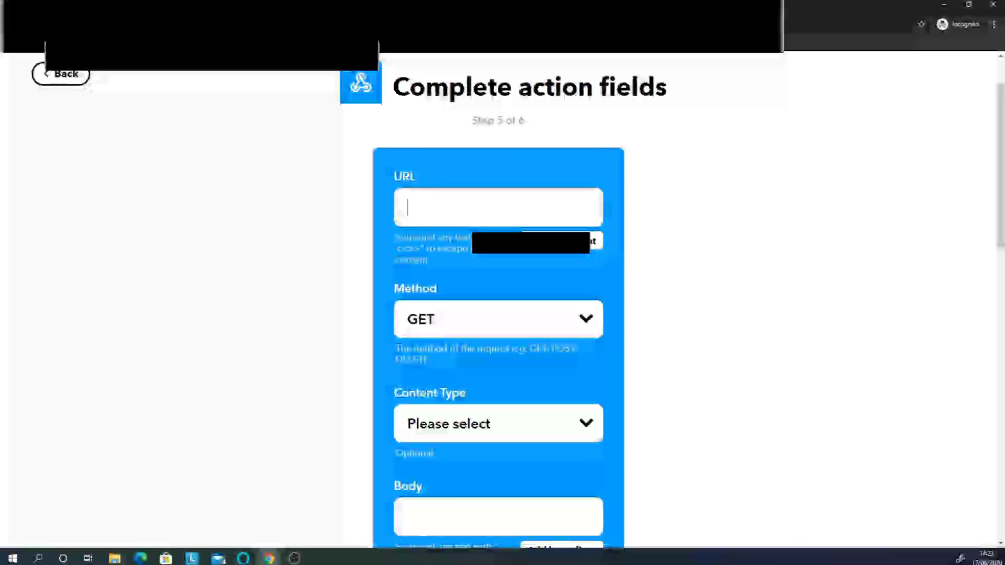
key("ctrl+v")
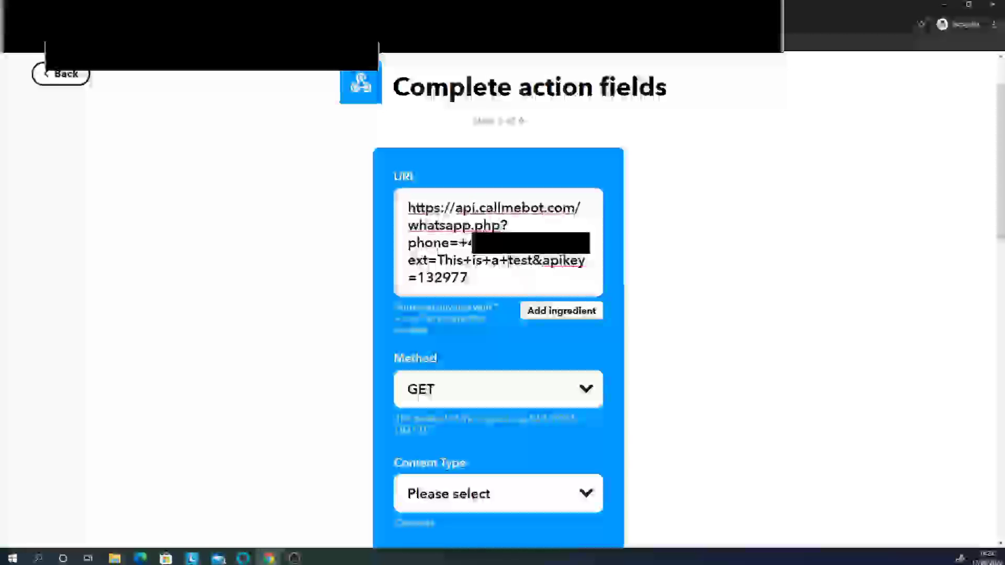
left_click(539, 261)
key("BackSpace")
key("BackSpace")
key("BackSpace")
key("BackSpace")
key("BackSpace")
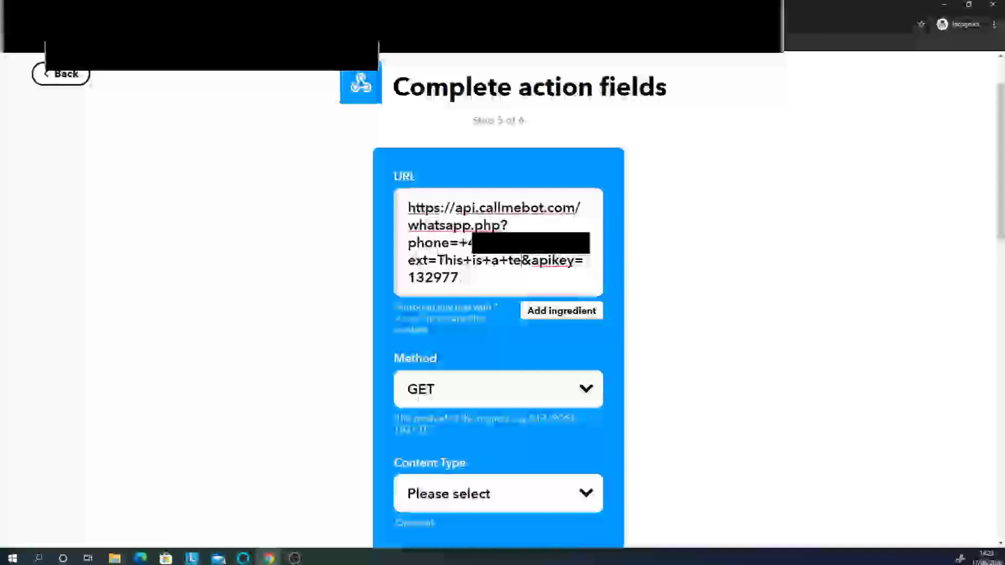
key("BackSpace")
key("BackSpace")
key("BackSpace")
key("BackSpace")
key("BackSpace")
key("BackSpace")
key("BackSpace")
key("BackSpace")
key("BackSpace")
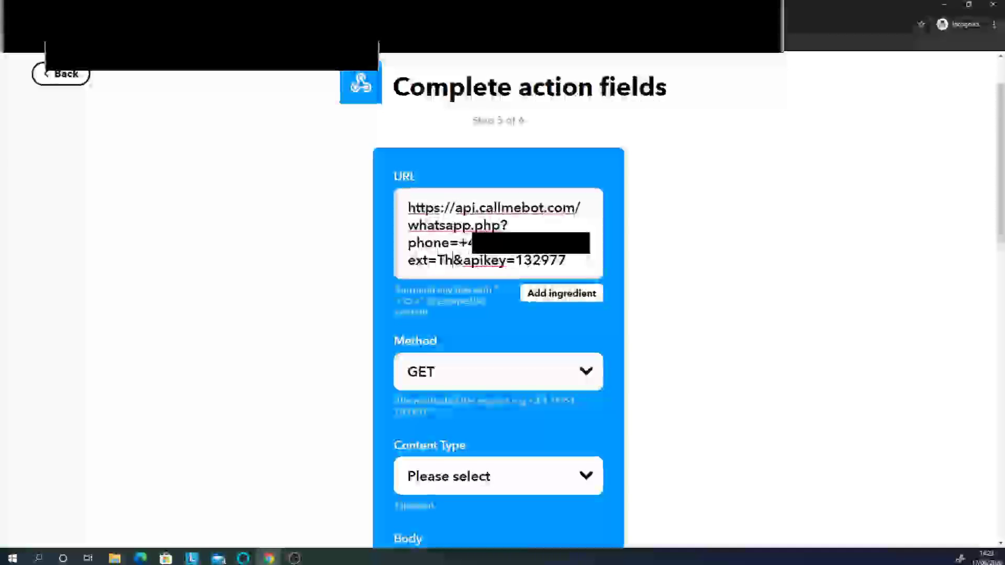
left_click(558, 295)
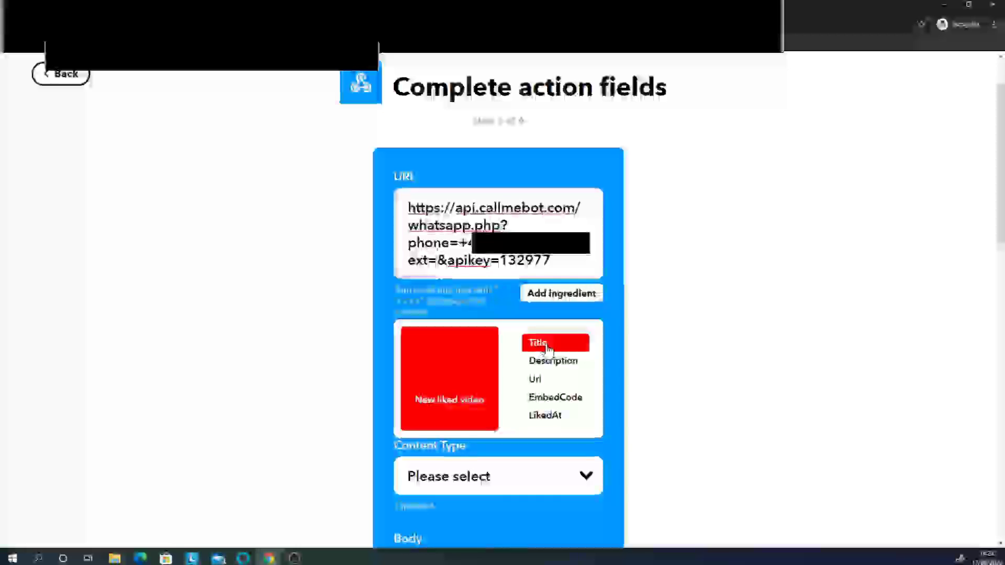
left_click(548, 344)
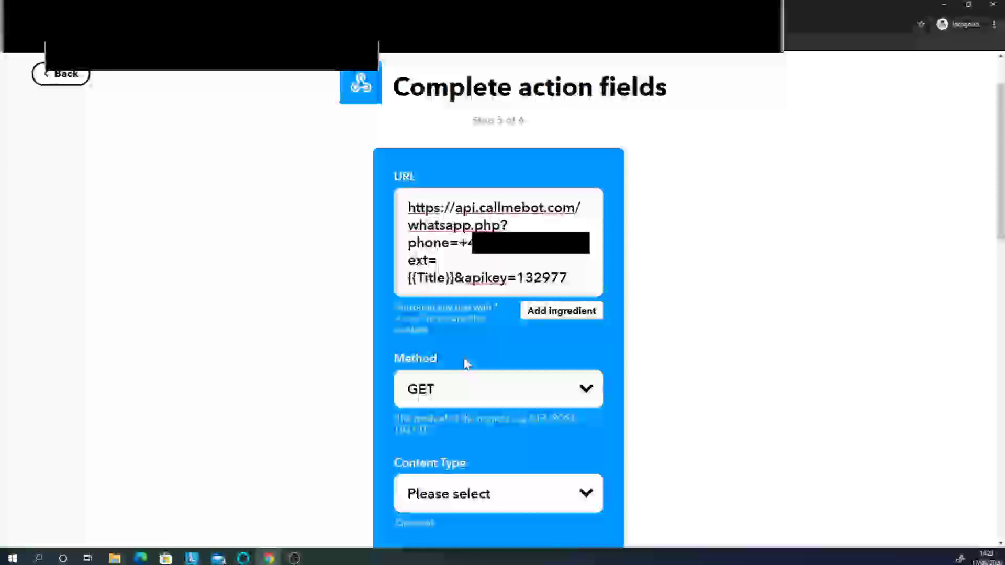
Set the web request Content Type to text/plain
scroll(465, 361, "down", 2)
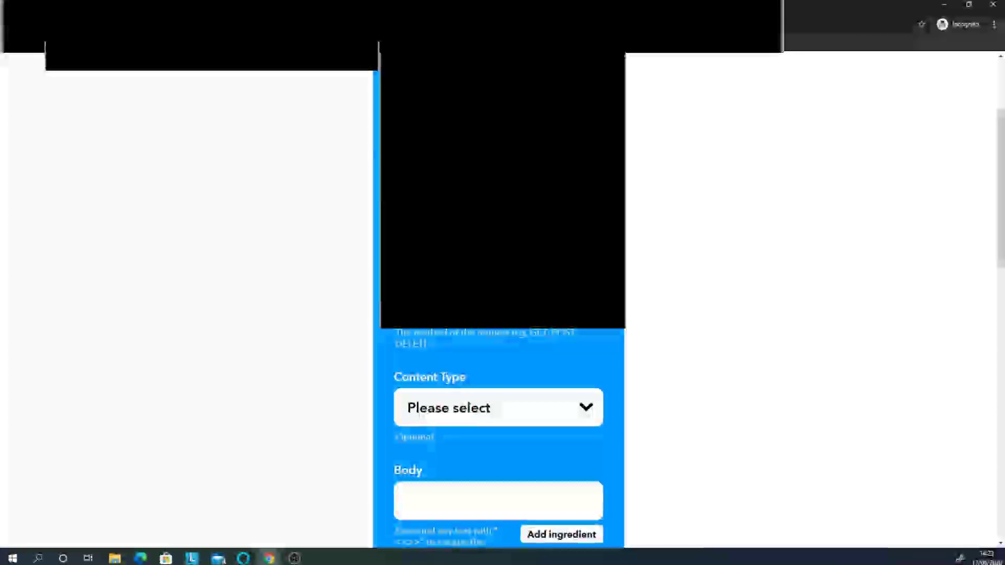
left_click(456, 408)
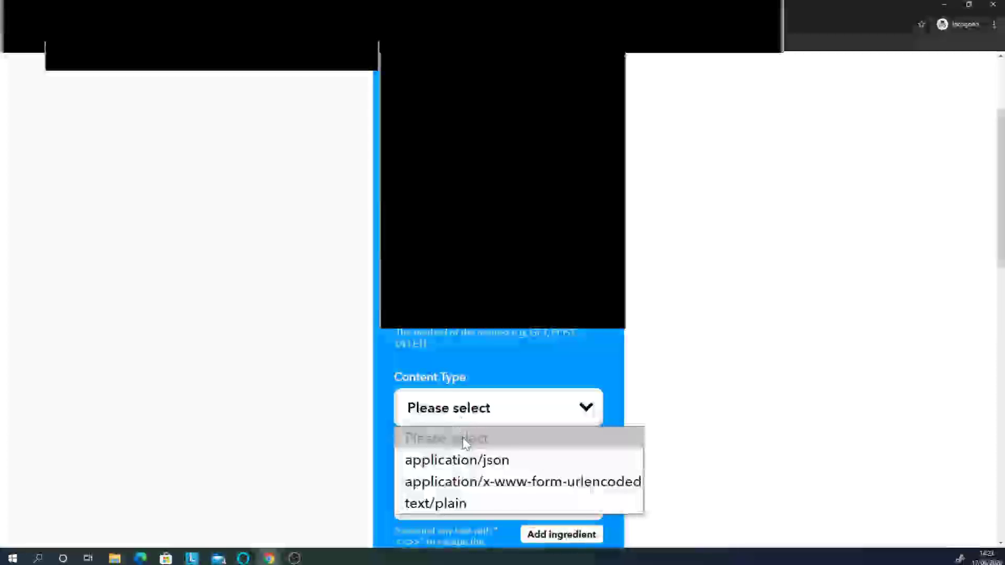
left_click(450, 504)
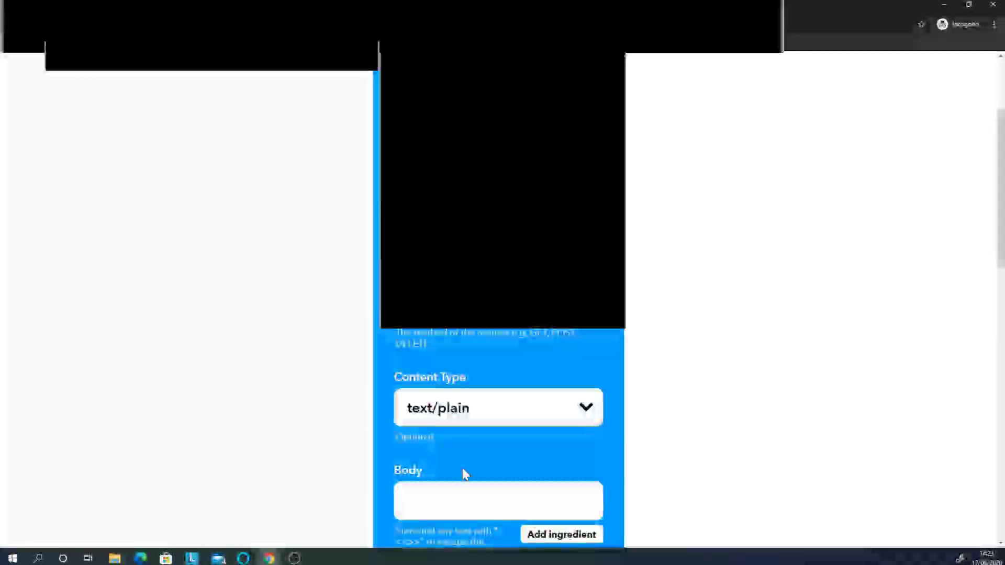
scroll(463, 474, "down", 4)
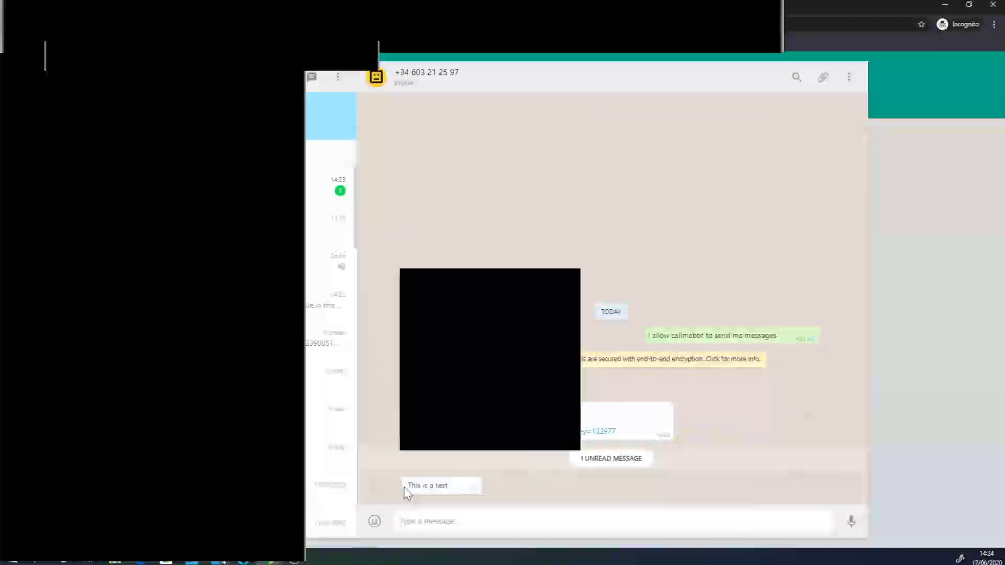
Select the received 'This is a test' message, then open a new incognito window
left_click_drag(405, 487, 449, 487)
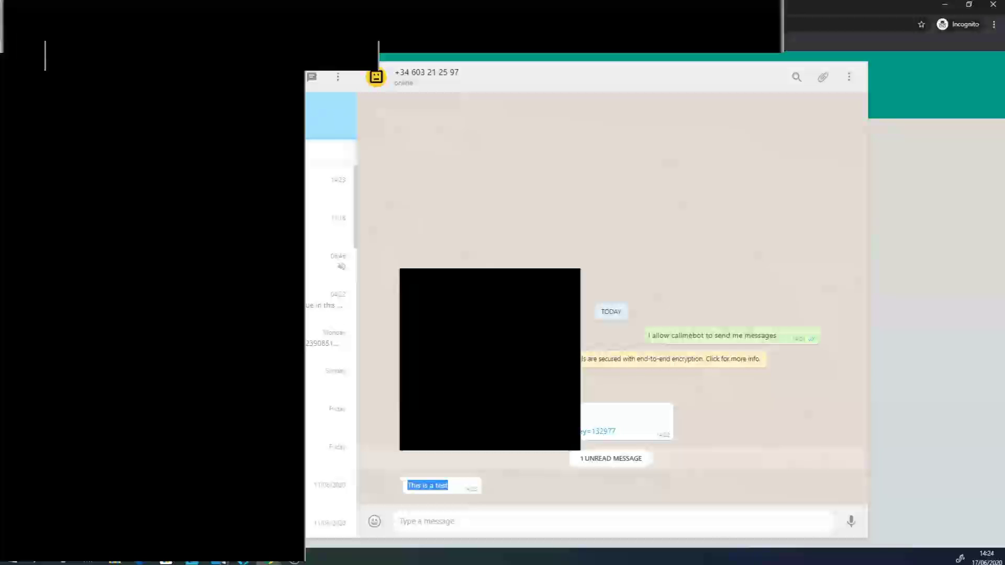
key("ctrl+shift+n")
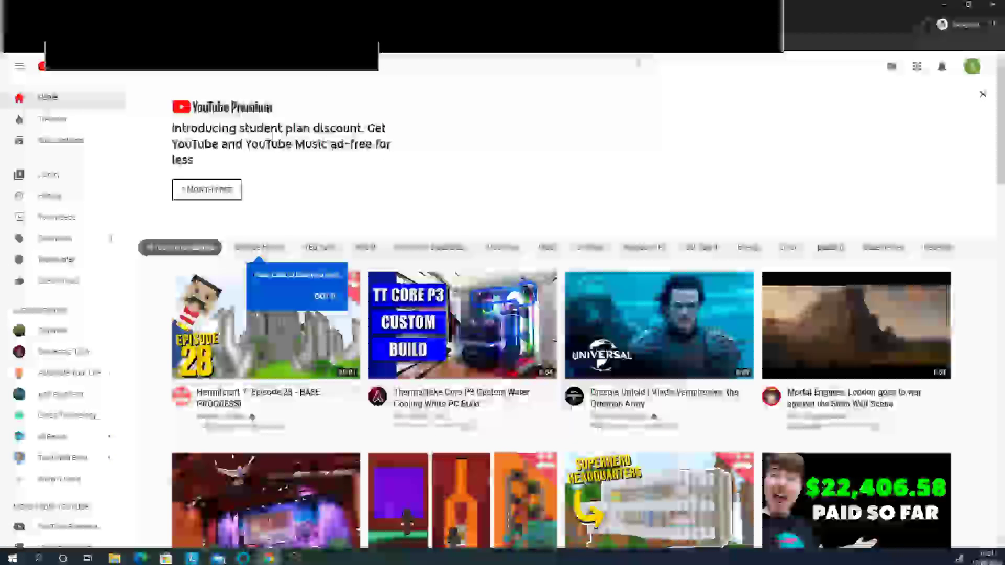
Like the '$1 per 1,000 views' video, then return to the IFTTT applet tab
scroll(689, 290, "down", 5)
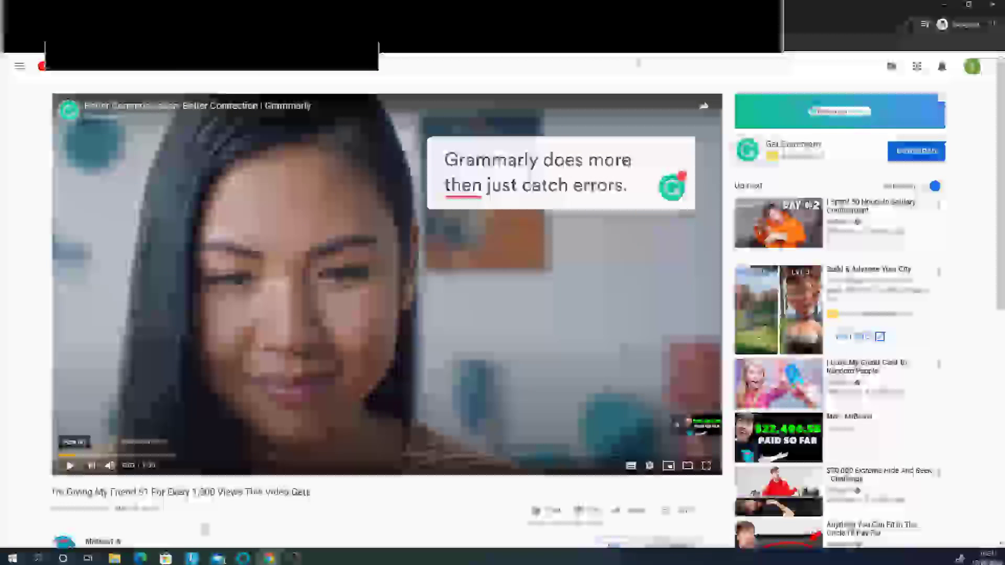
scroll(524, 315, "down", 3)
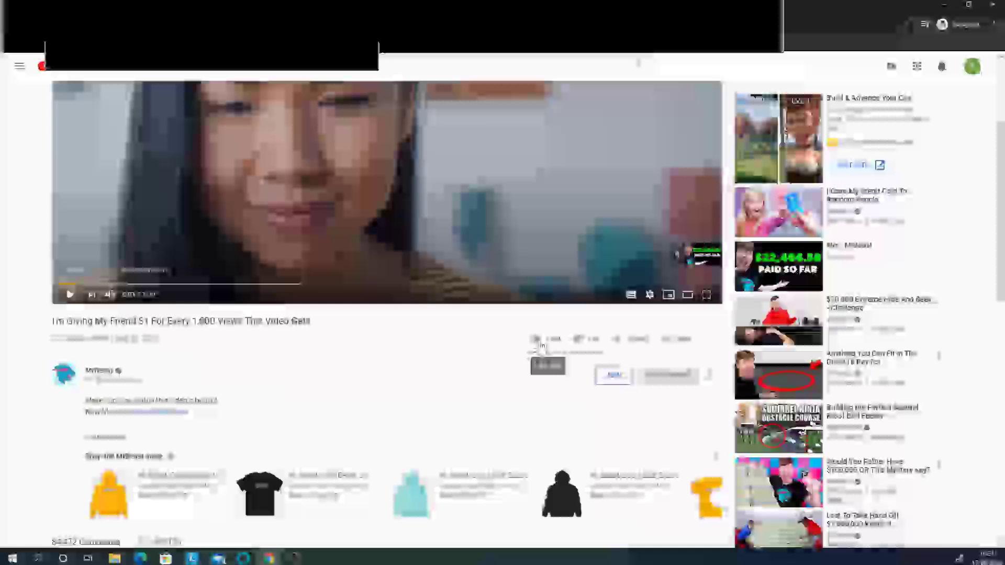
left_click(540, 346)
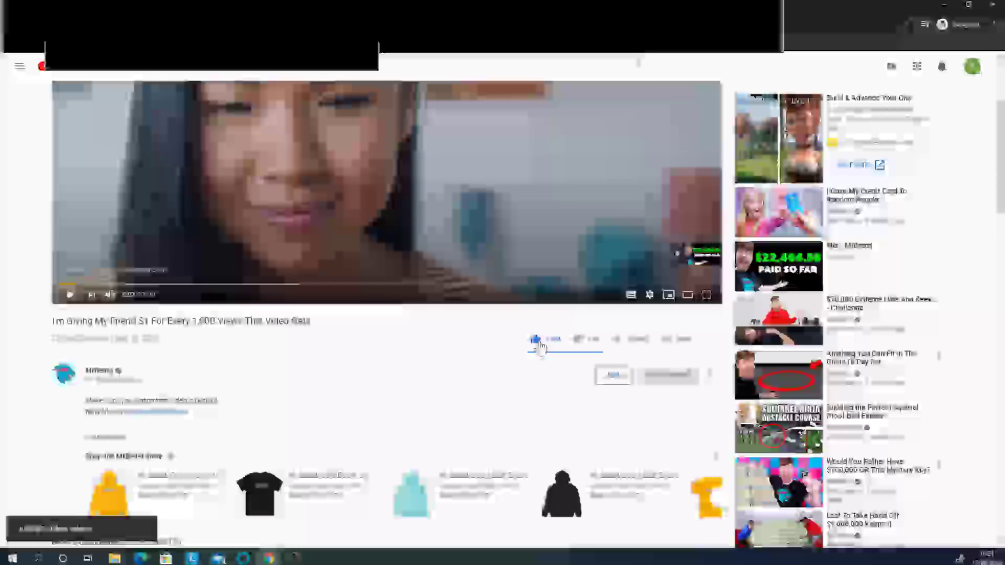
key("ctrl+Tab")
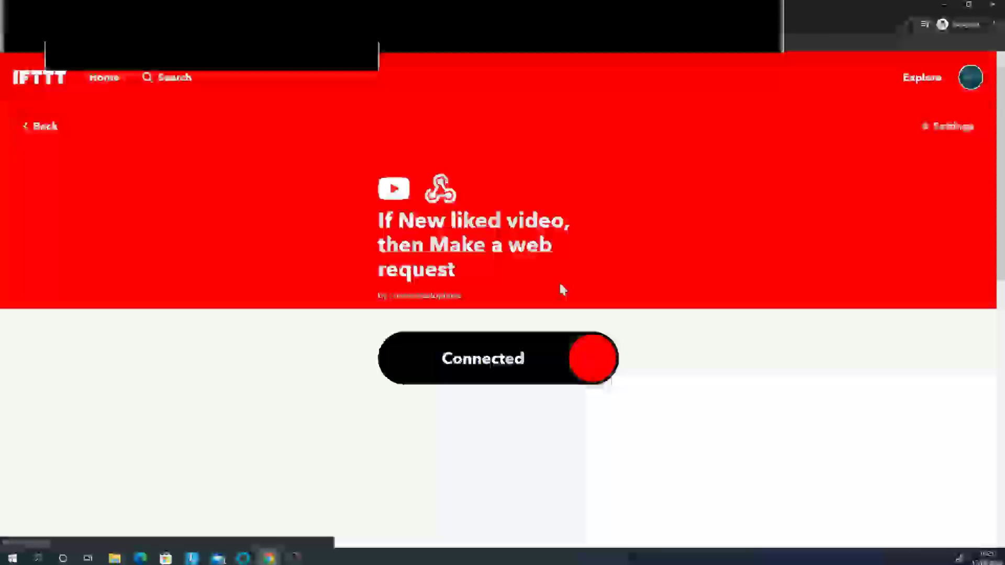
Refresh the IFTTT applet page and retry loading after the ifttt.com DNS error
key("F5")
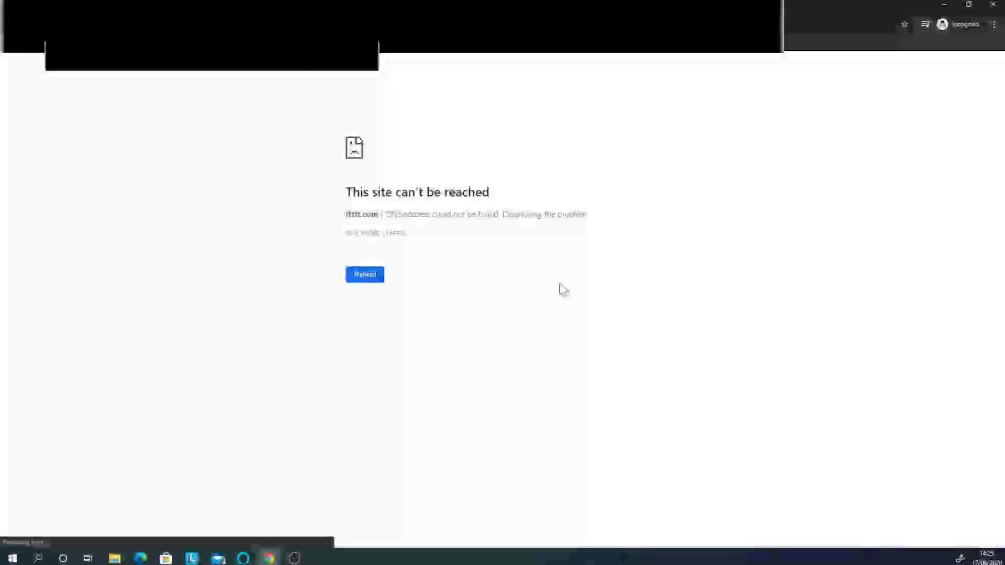
left_click(378, 279)
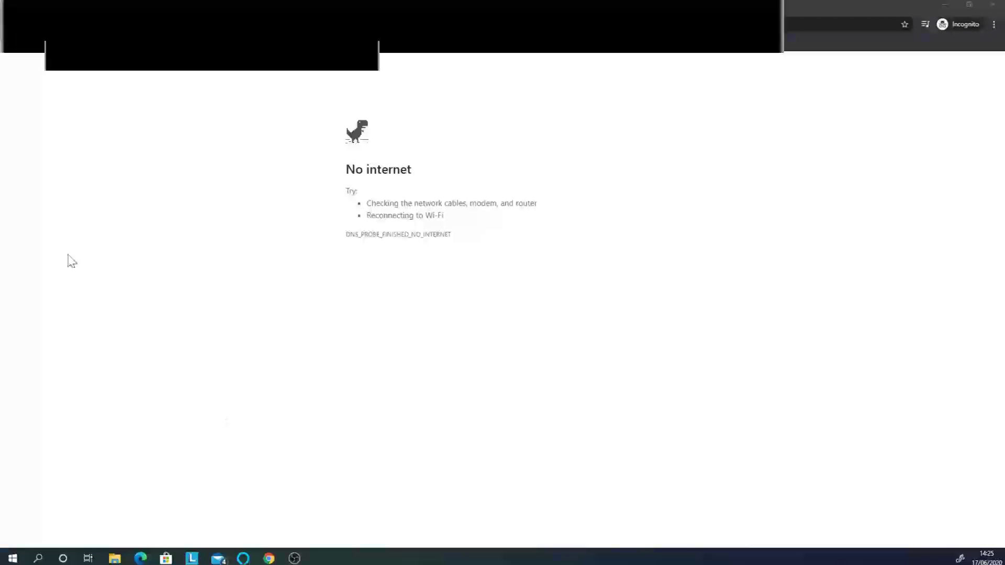
left_click(233, 311)
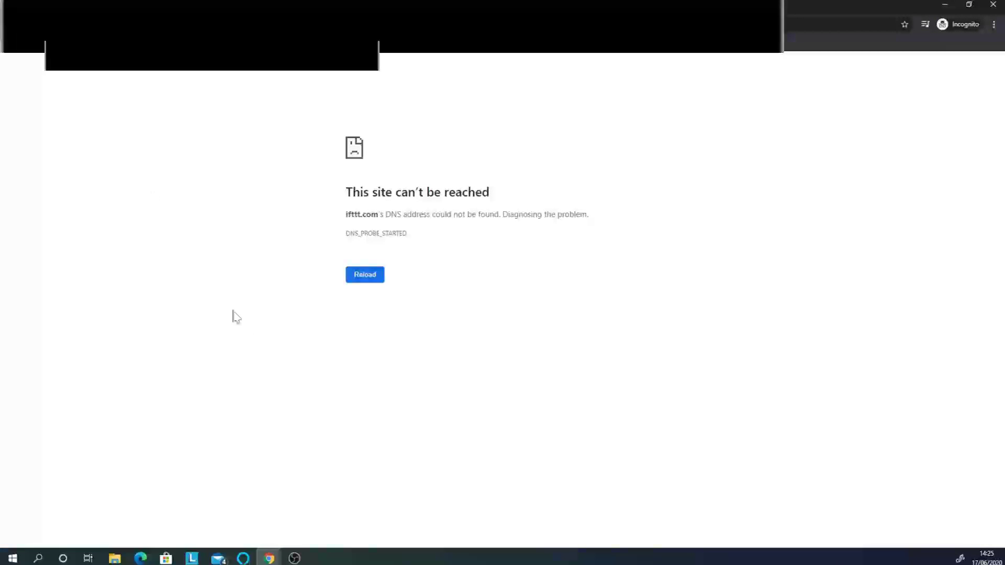